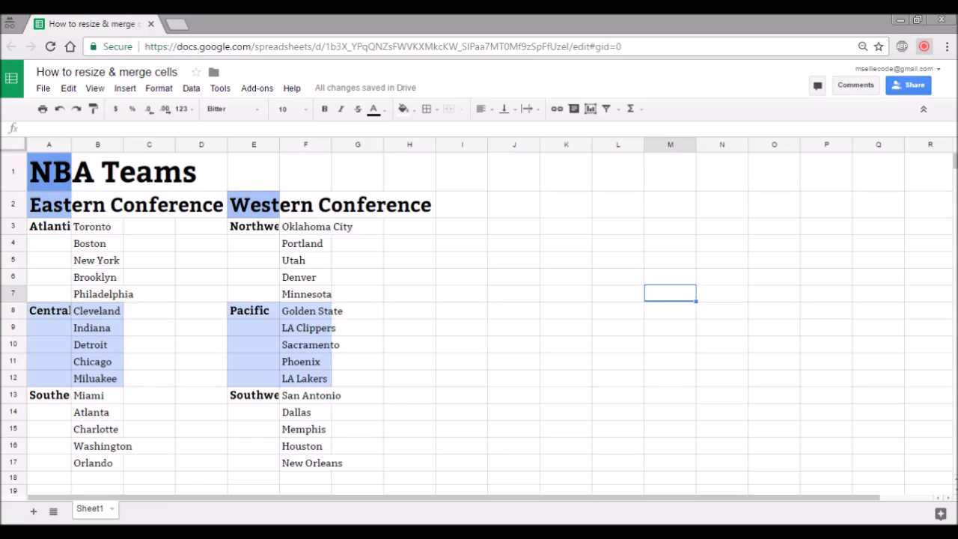
Step: Check the cut-off Southeast and Southwest labels, then widen column A so the Atlantic, Central and Southeast labels show in full
{"action": "left_click", "coordinate": [618, 427]}
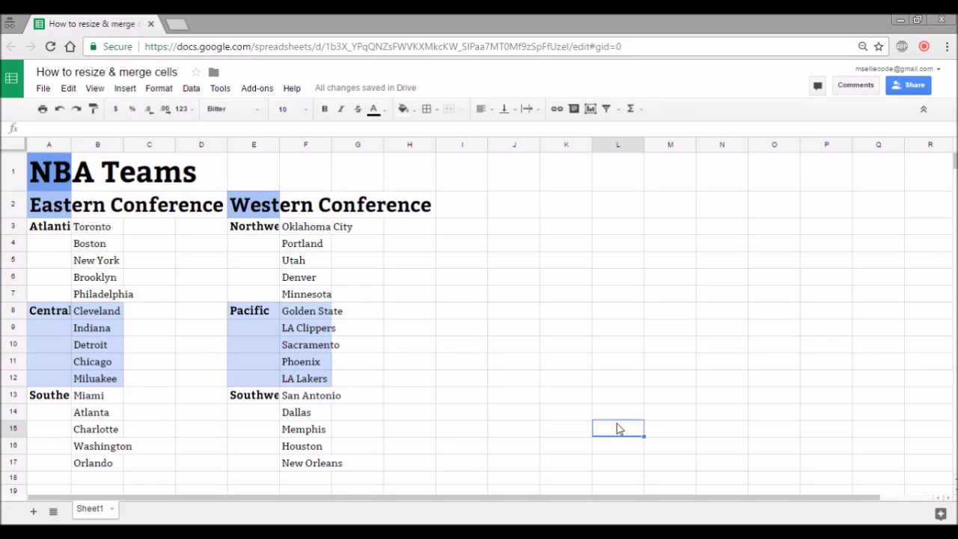
{"action": "left_click", "coordinate": [199, 262]}
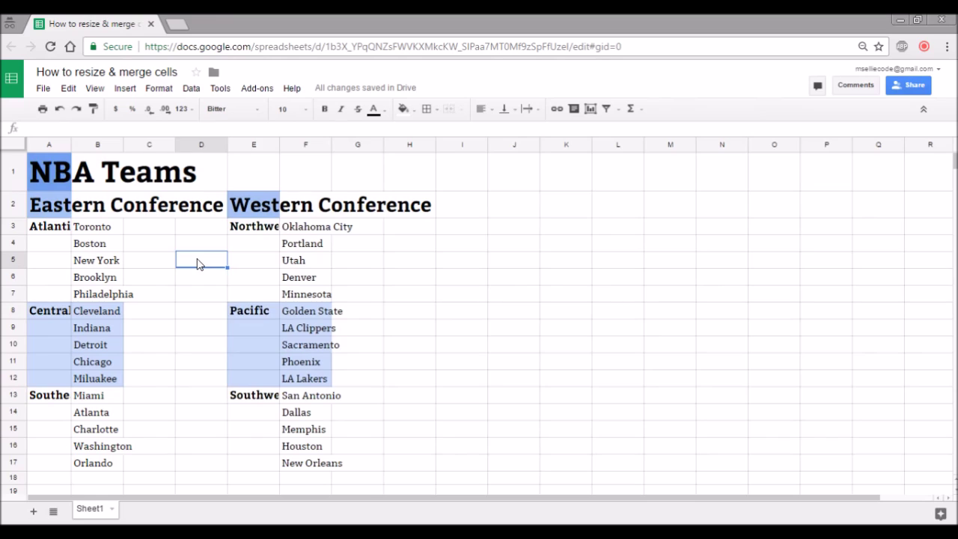
{"action": "left_click", "coordinate": [44, 402]}
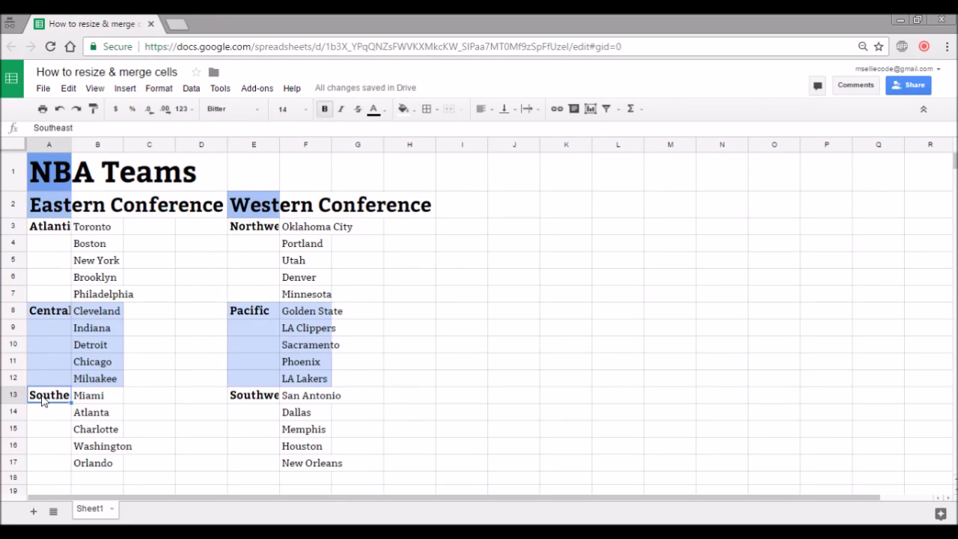
{"action": "left_click", "coordinate": [265, 399]}
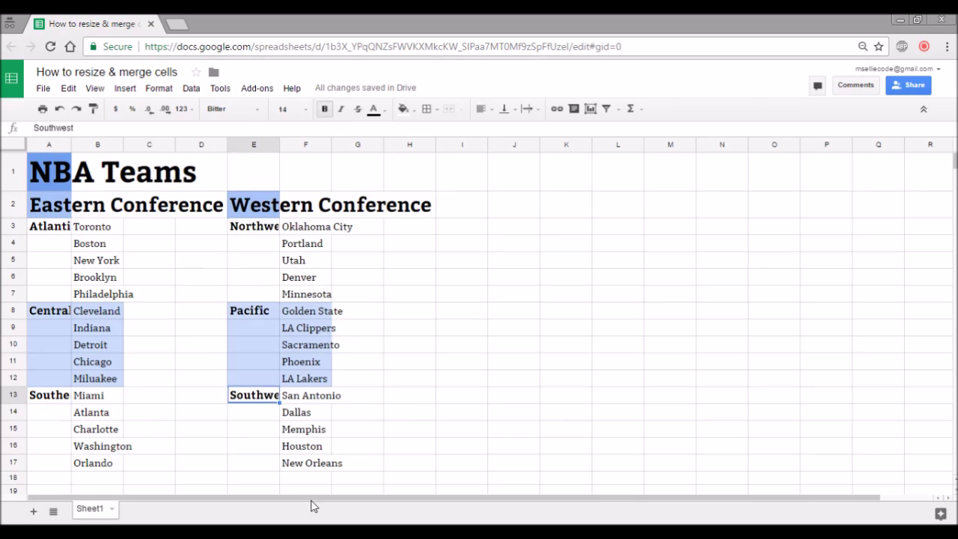
{"action": "left_click", "coordinate": [308, 227]}
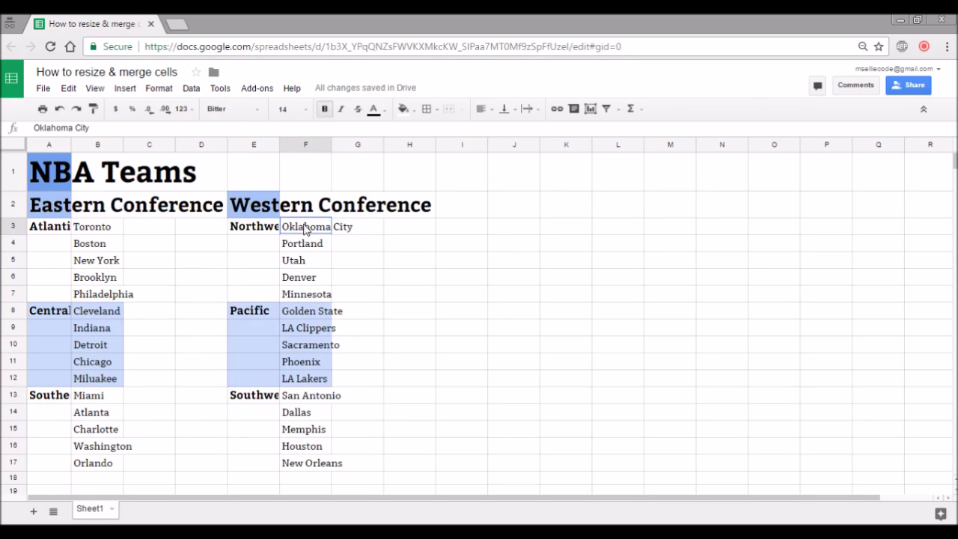
{"action": "left_click", "coordinate": [318, 315]}
{"action": "left_click", "coordinate": [320, 335]}
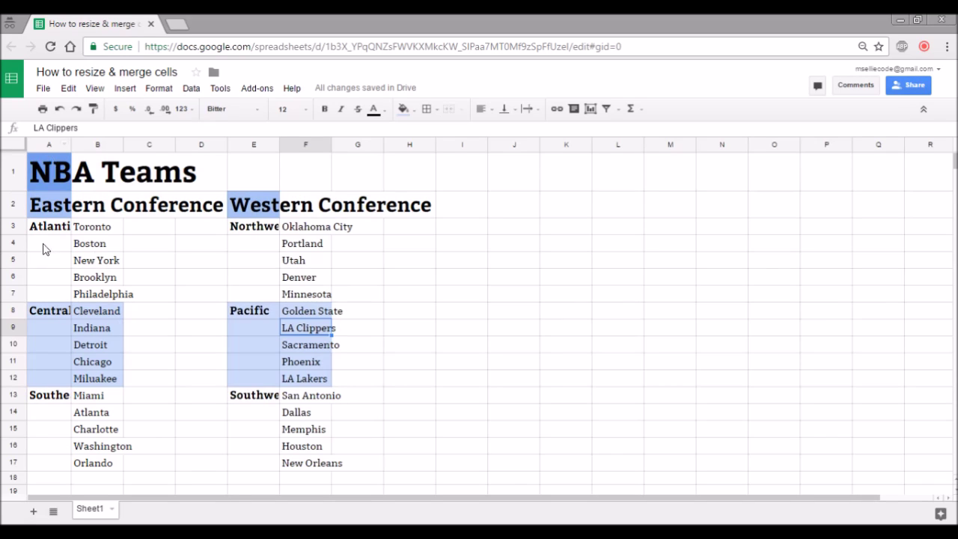
{"action": "left_click", "coordinate": [51, 146]}
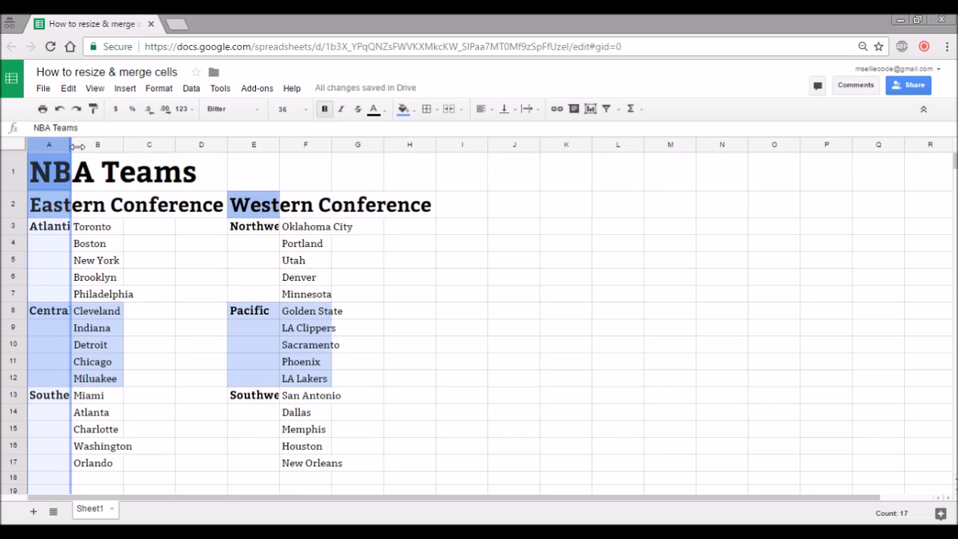
{"action": "left_click_drag", "start_coordinate": [78, 146], "coordinate": [104, 148]}
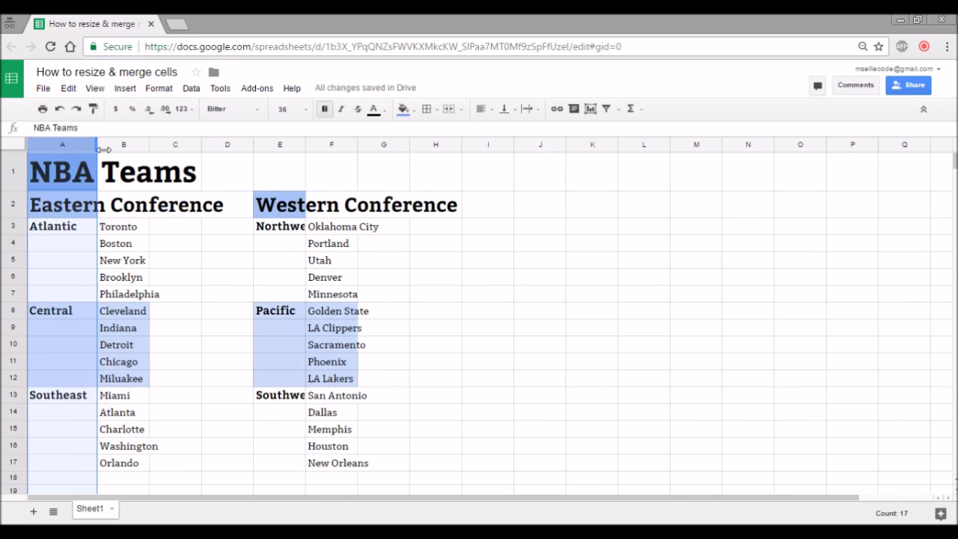
Step: Size column E to fit Northwest and Southwest, and widen column B so Philadelphia fits
{"action": "left_click", "coordinate": [278, 145]}
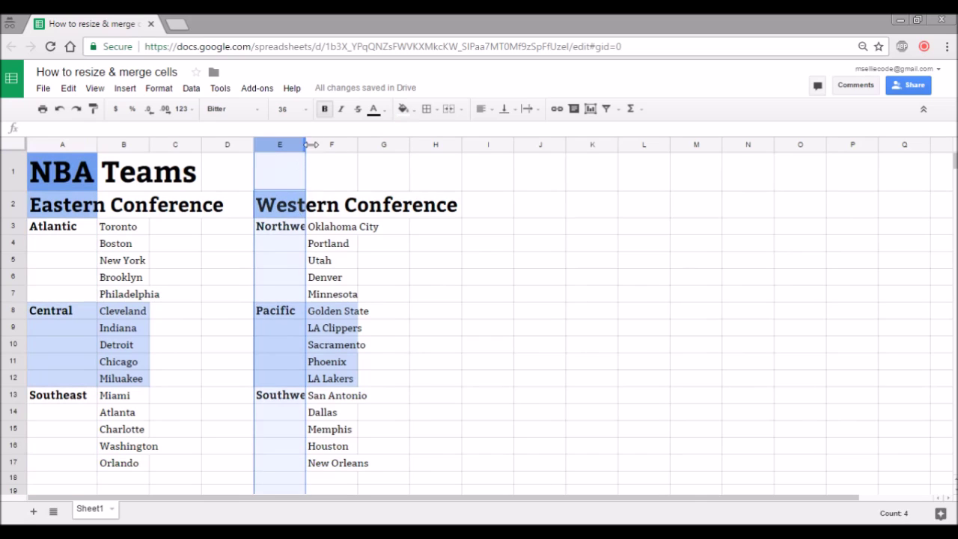
{"action": "left_click_drag", "start_coordinate": [315, 144], "coordinate": [315, 144]}
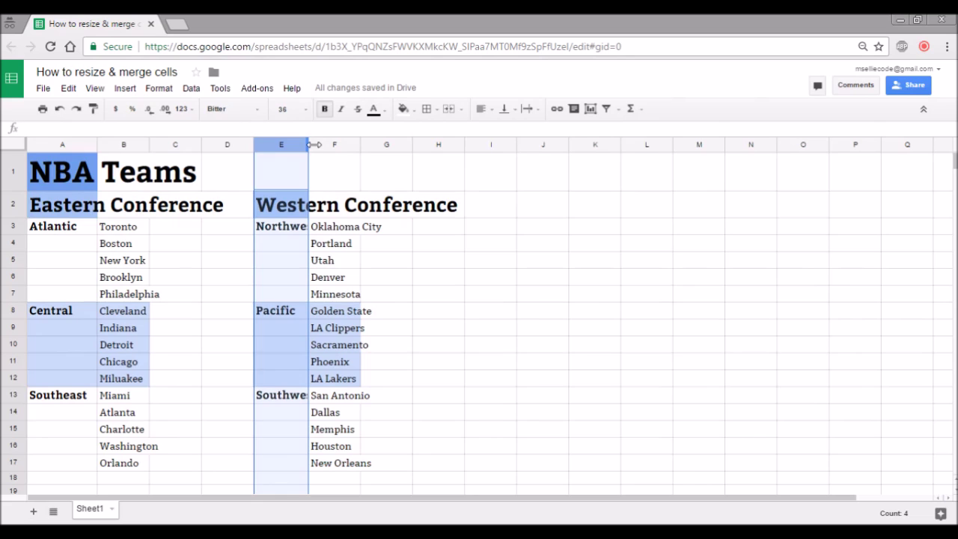
{"action": "double_click", "coordinate": [308, 144]}
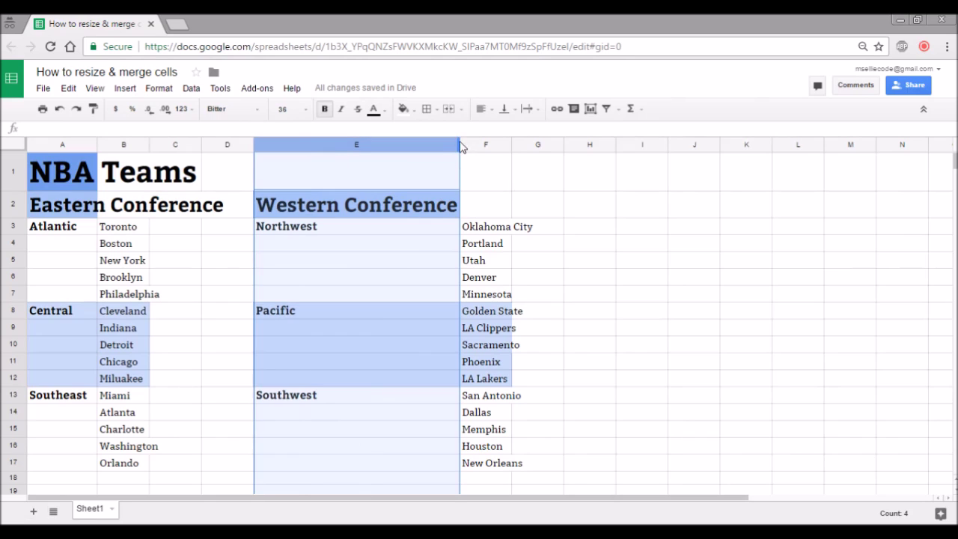
{"action": "left_click_drag", "start_coordinate": [459, 145], "coordinate": [349, 157]}
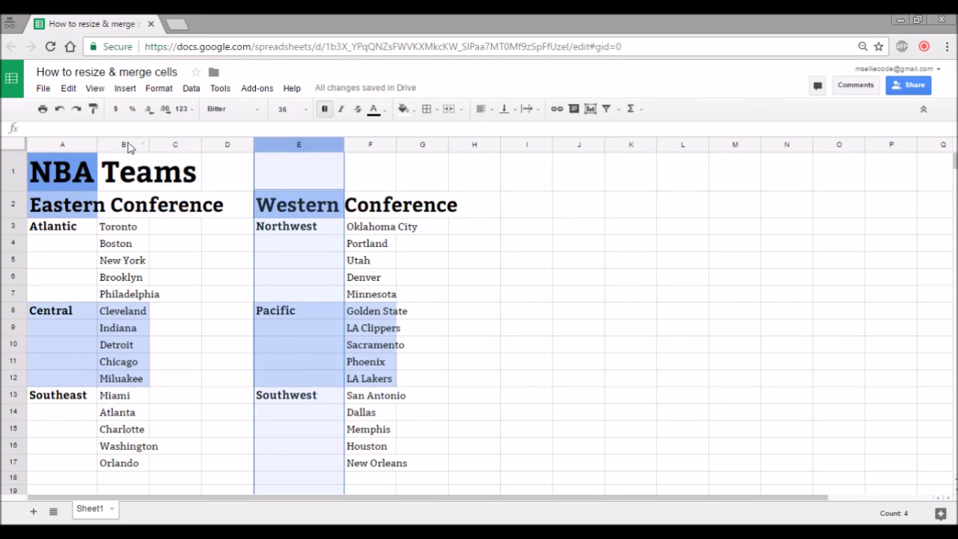
{"action": "left_click_drag", "start_coordinate": [149, 143], "coordinate": [159, 143]}
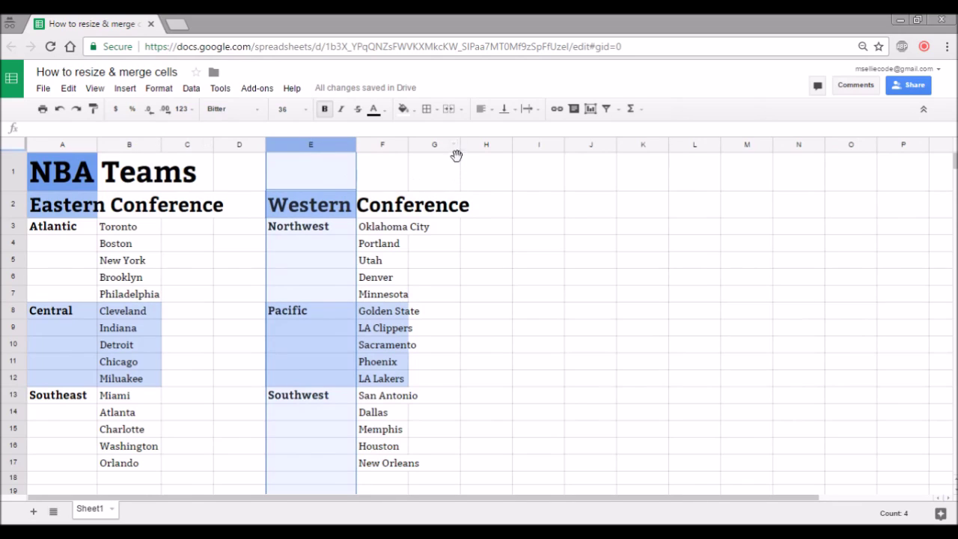
Step: Auto-fit column F so Oklahoma City and the other Western team names fit
{"action": "left_click", "coordinate": [431, 182]}
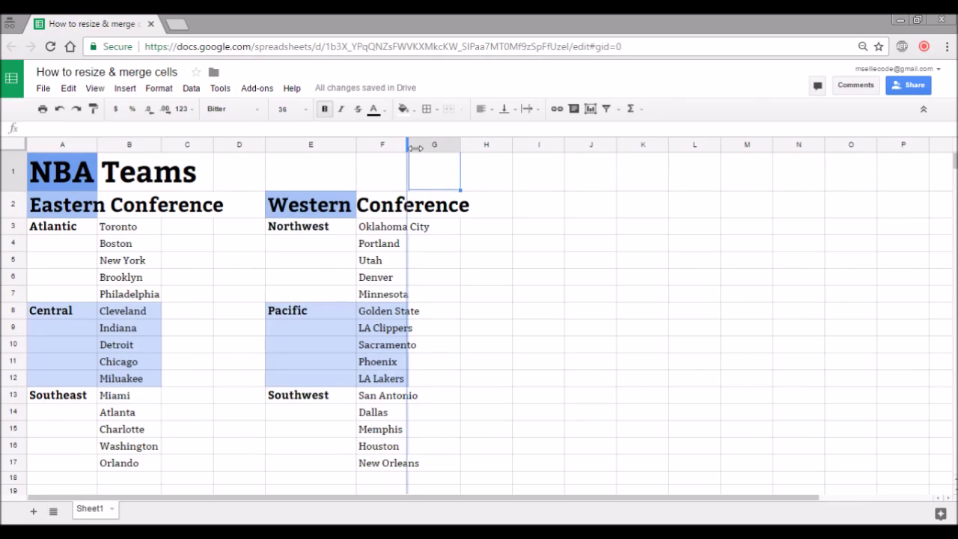
{"action": "double_click", "coordinate": [415, 148]}
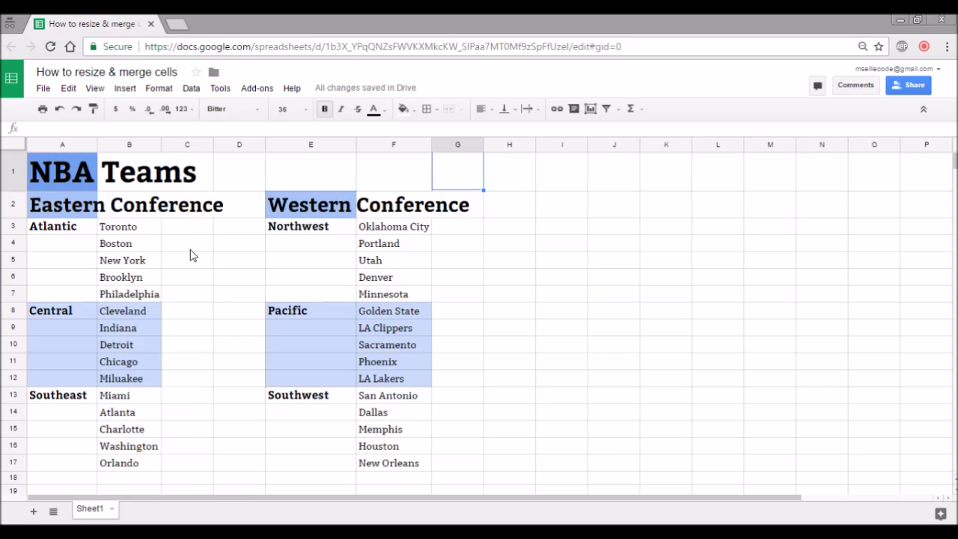
{"action": "left_click", "coordinate": [54, 208]}
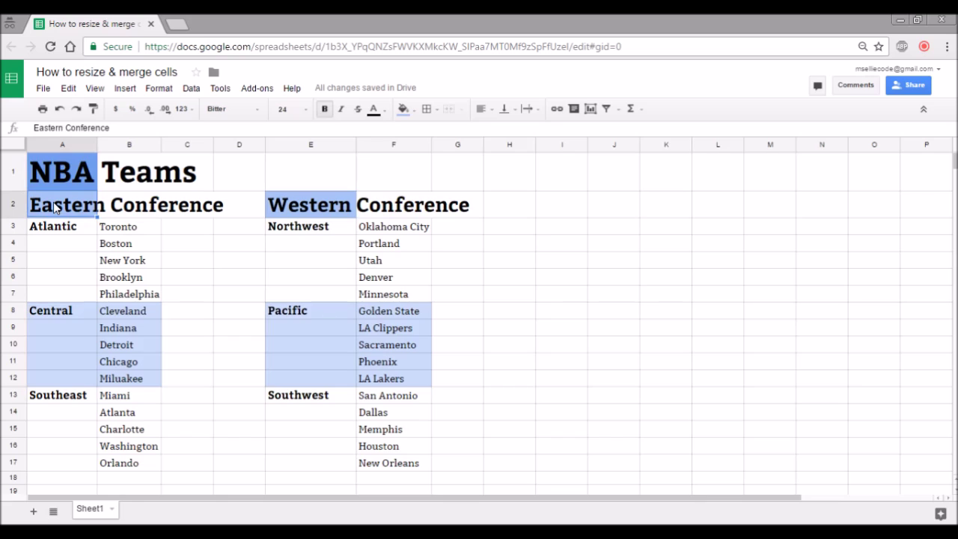
Step: Merge A2:D2 and centre the Eastern Conference heading in it
{"action": "left_click_drag", "start_coordinate": [55, 208], "coordinate": [228, 212]}
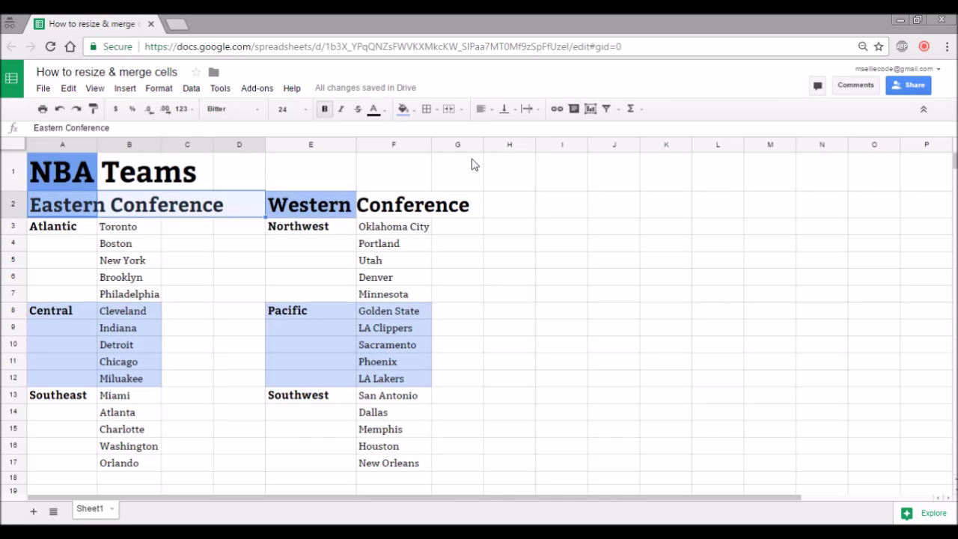
{"action": "left_click", "coordinate": [448, 113]}
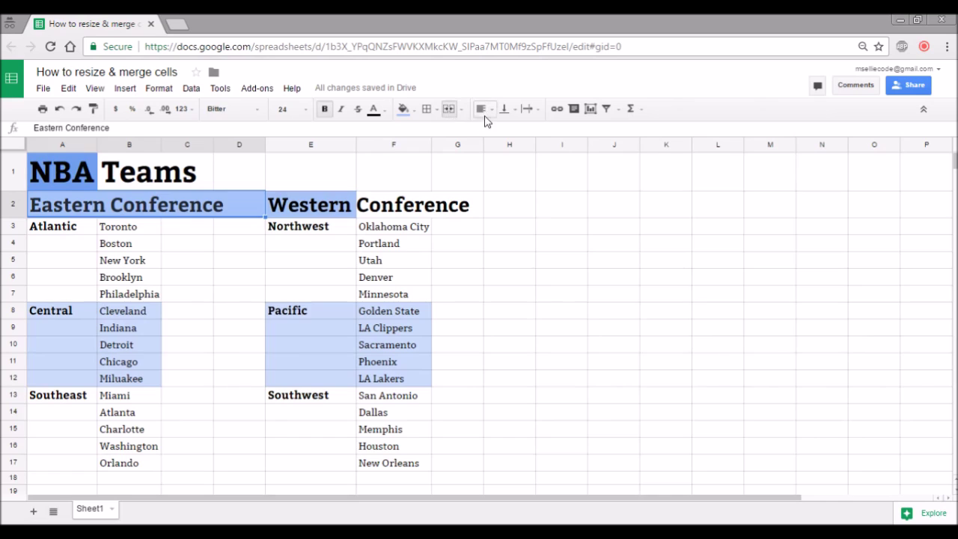
{"action": "left_click", "coordinate": [482, 110]}
{"action": "left_click", "coordinate": [510, 137]}
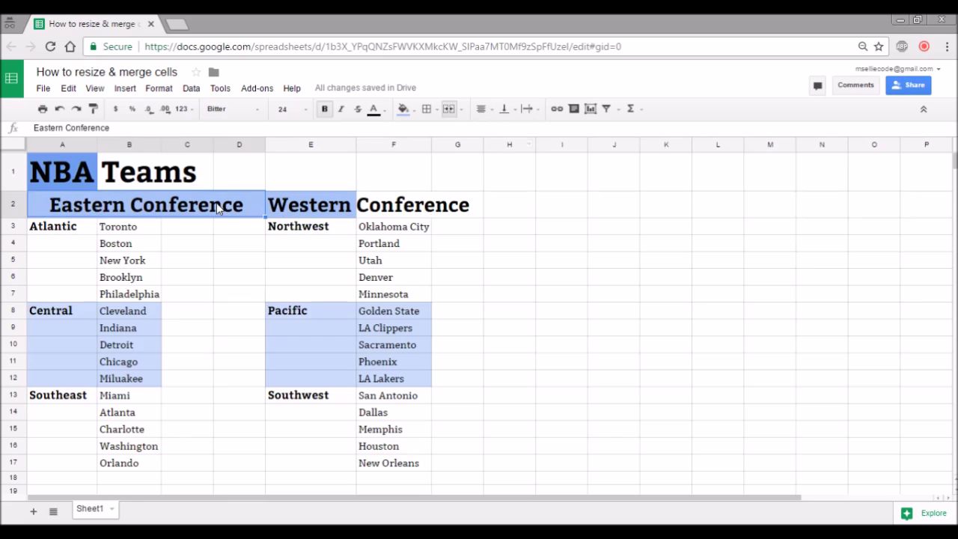
{"action": "left_click", "coordinate": [343, 214]}
{"action": "left_click_drag", "start_coordinate": [413, 211], "coordinate": [496, 207]}
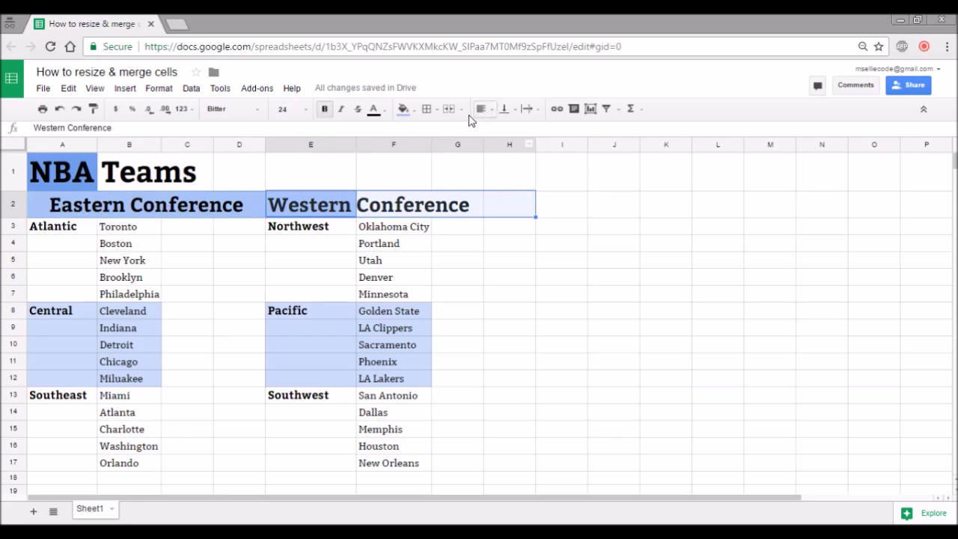
Step: Merge E2:H2 and centre the Western Conference heading in it
{"action": "left_click", "coordinate": [449, 110]}
{"action": "left_click", "coordinate": [481, 109]}
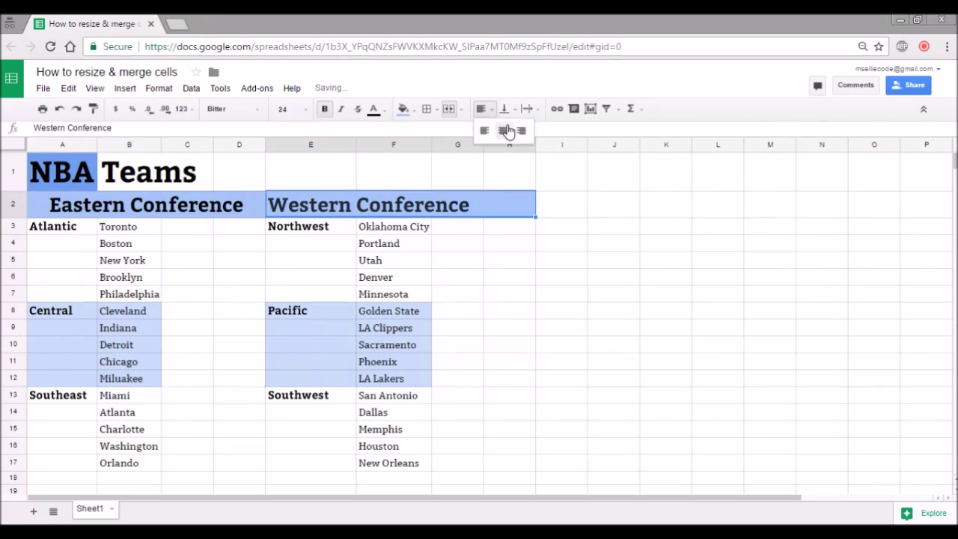
{"action": "left_click", "coordinate": [509, 138]}
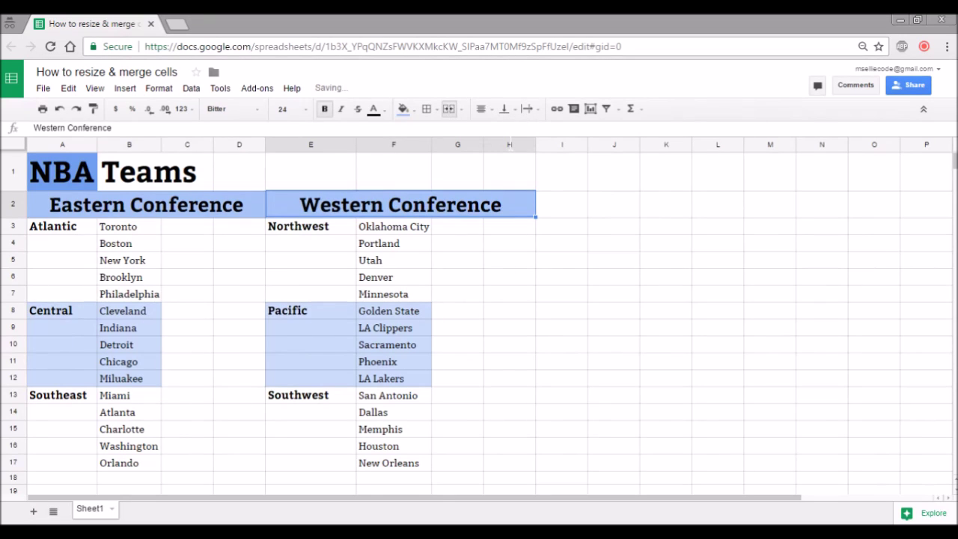
{"action": "left_click", "coordinate": [538, 299]}
{"action": "left_click_drag", "start_coordinate": [82, 178], "coordinate": [496, 168]}
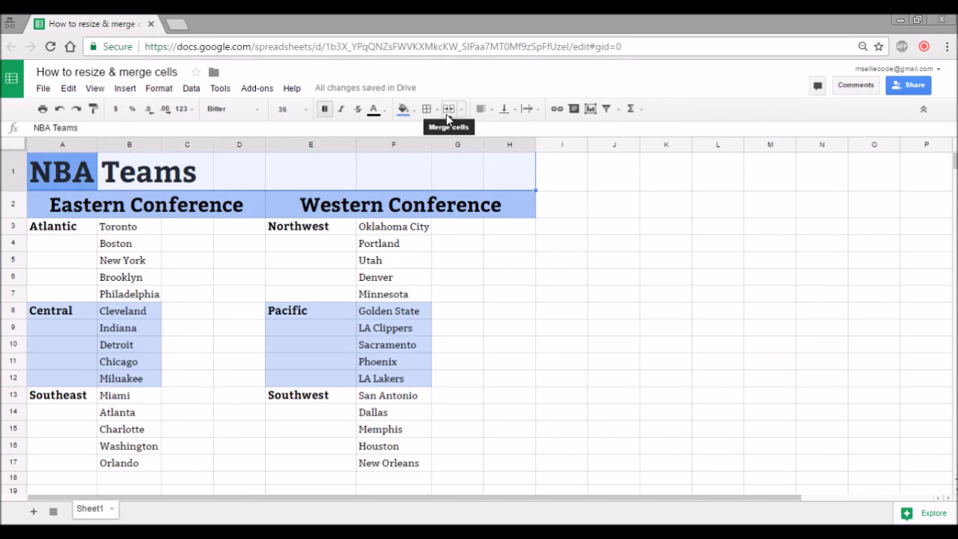
Step: Merge A1:H1 and centre the NBA Teams title across it
{"action": "left_click", "coordinate": [448, 110]}
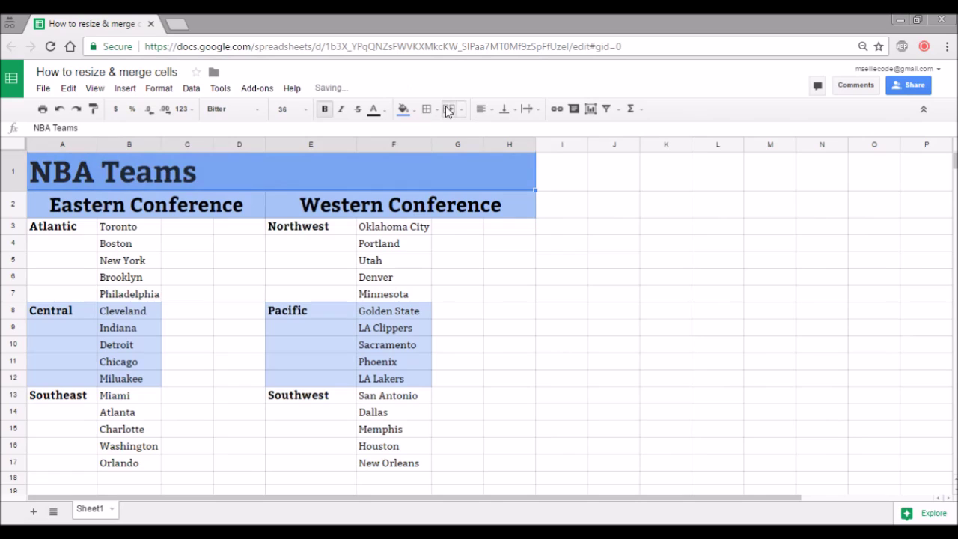
{"action": "left_click", "coordinate": [482, 110]}
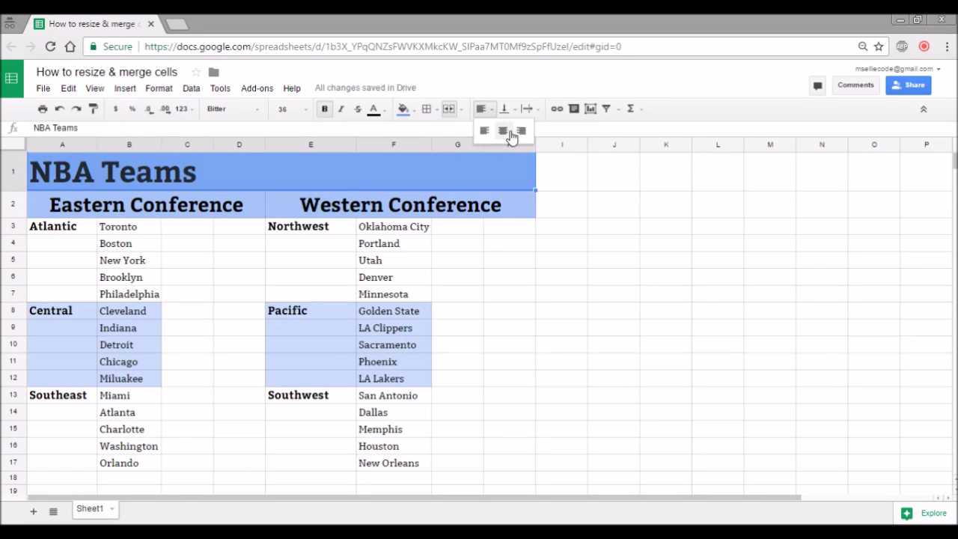
{"action": "left_click", "coordinate": [500, 132]}
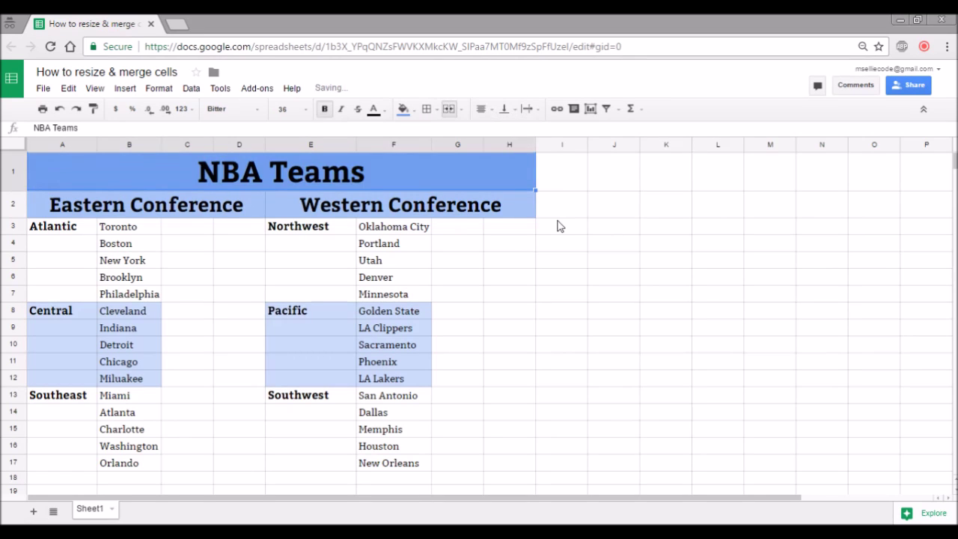